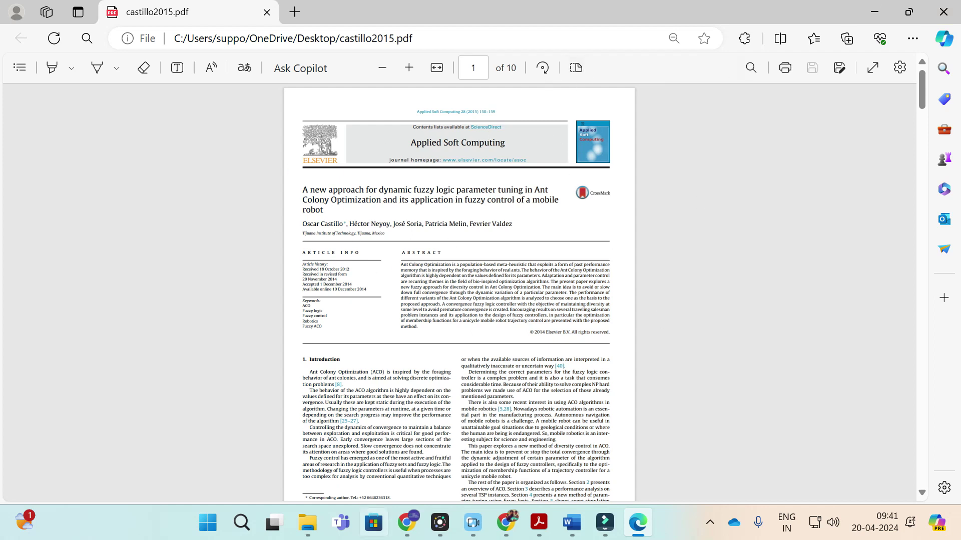
Switch to the PDF Flex chat page in Chrome and skim the uploaded paper
{"action": "left_click", "coordinate": [407, 523]}
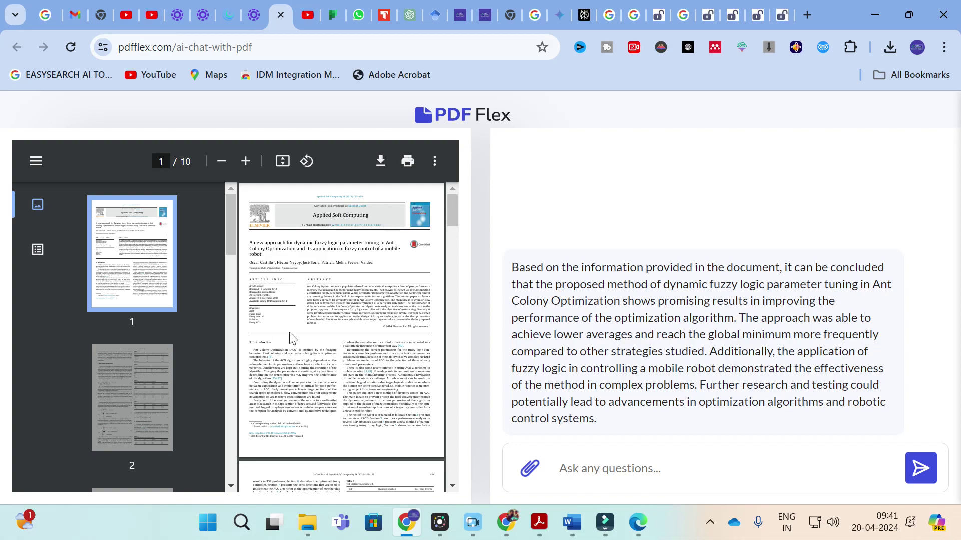
{"action": "scroll", "coordinate": [279, 337], "scroll_direction": "down", "scroll_amount": 20}
{"action": "scroll", "coordinate": [286, 330], "scroll_direction": "up", "scroll_amount": 20}
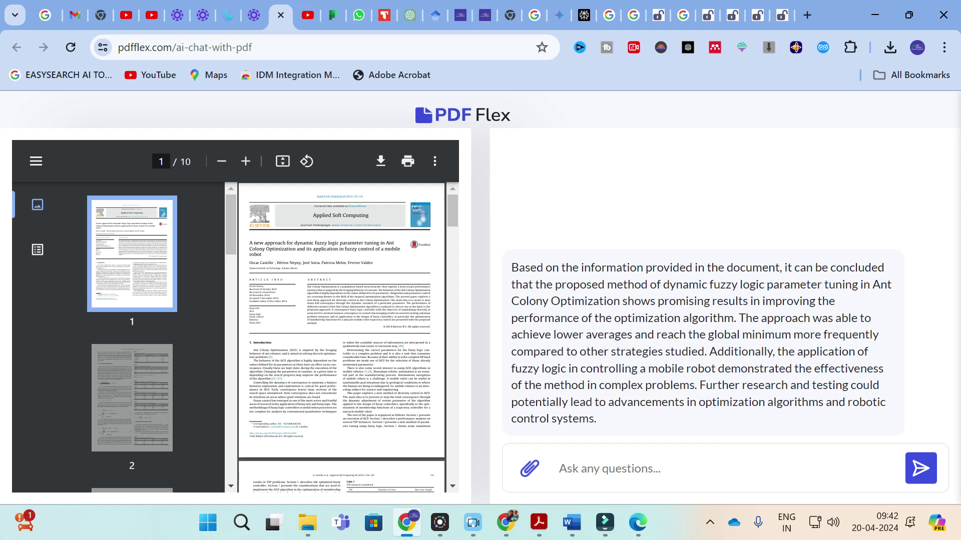
Ask the PDF chat "explain the concept of analyzing fuzzy logic parameters" and read its full answer
{"action": "left_click", "coordinate": [598, 466]}
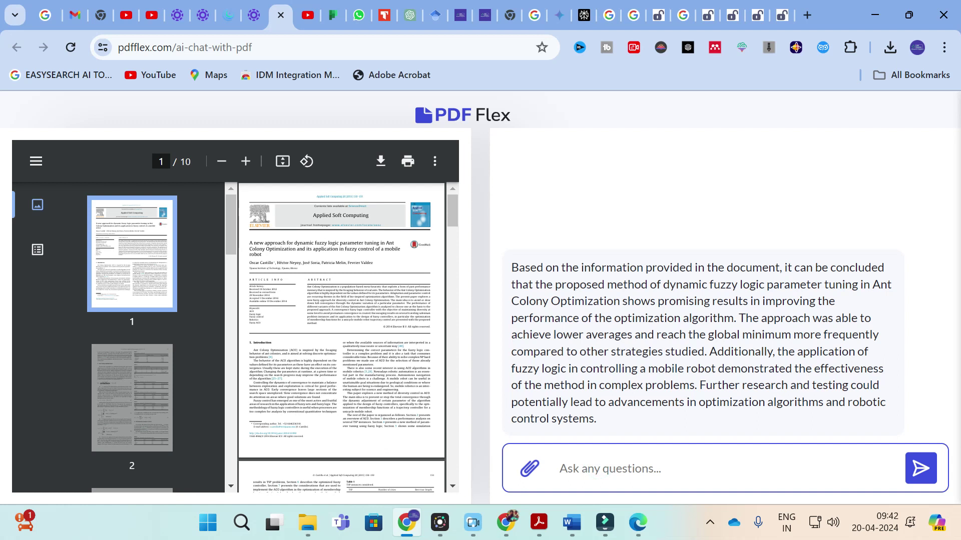
{"action": "type", "text": "explain "}
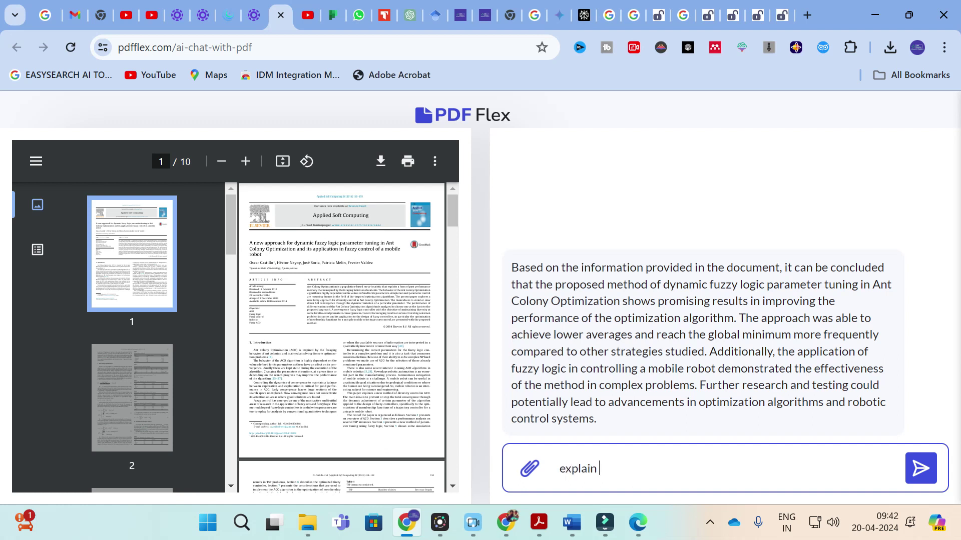
{"action": "type", "text": "the concept of "}
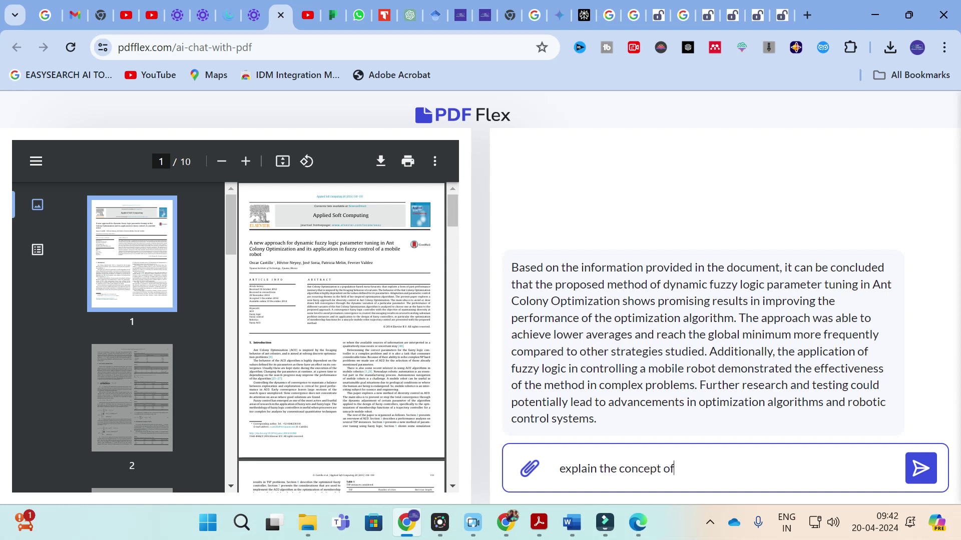
{"action": "type", "text": "analyzing fuzz"}
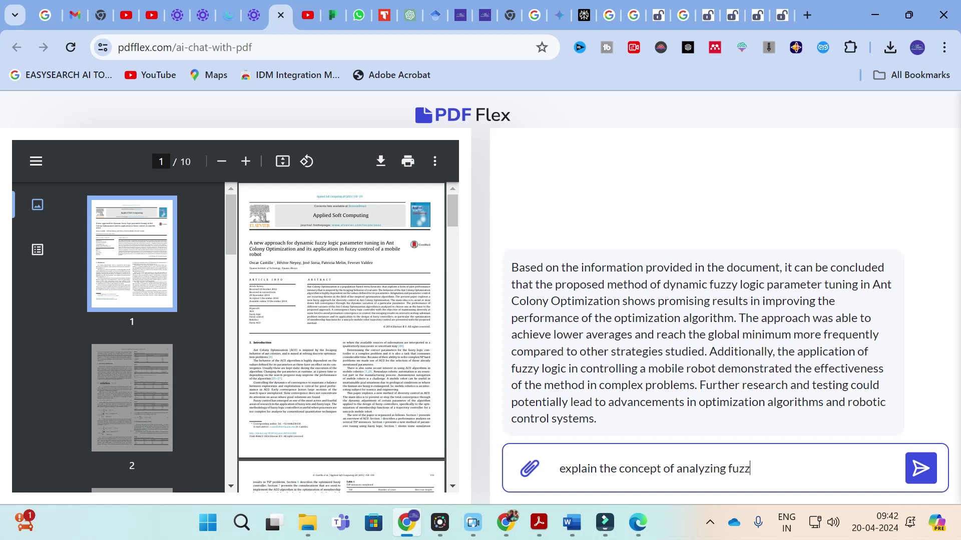
{"action": "type", "text": "y logic parah"}
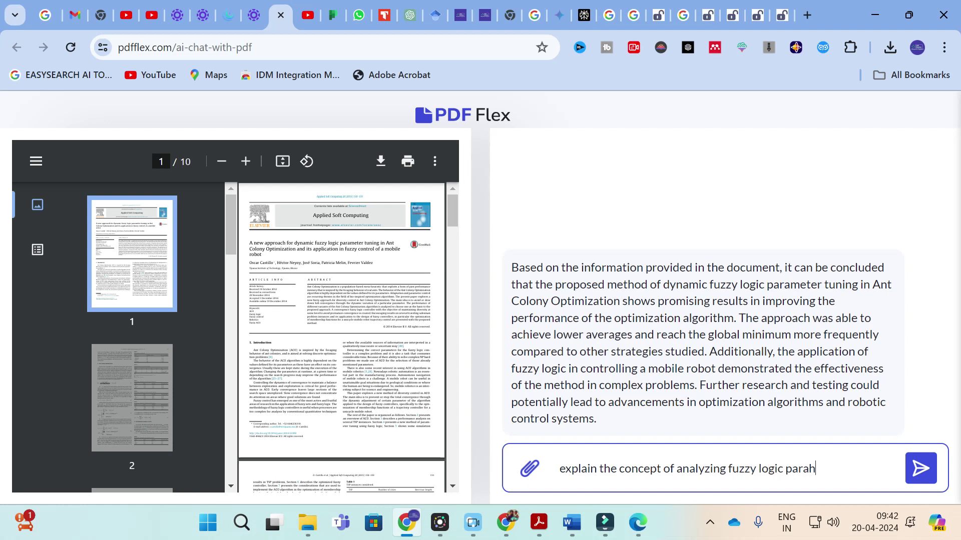
{"action": "key", "text": "BackSpace"}
{"action": "type", "text": "meters"}
{"action": "key", "text": "Return"}
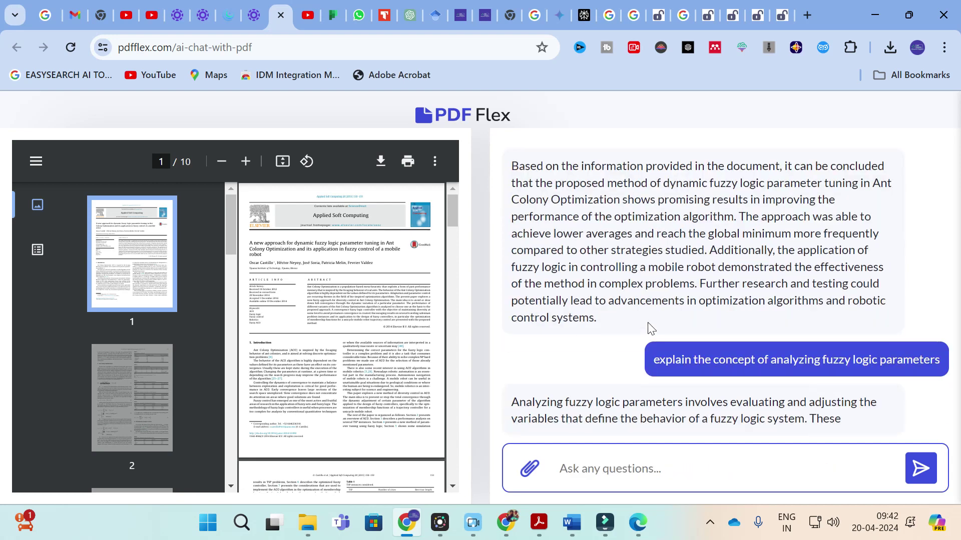
{"action": "scroll", "coordinate": [665, 271], "scroll_direction": "down", "scroll_amount": 3}
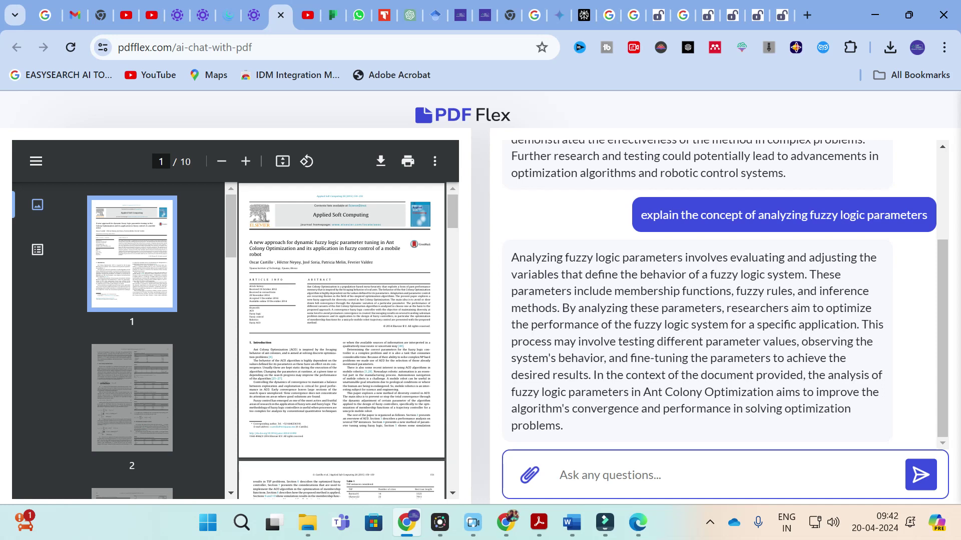
{"action": "right_click", "coordinate": [797, 273]}
{"action": "left_click", "coordinate": [873, 255]}
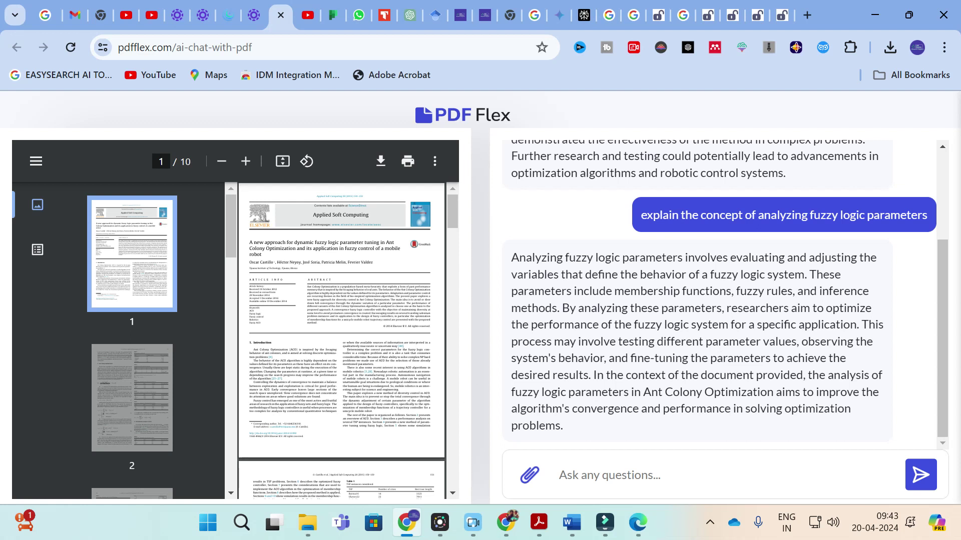
Send the chat the request "from the paper make a precise literature review about the paper"
{"action": "left_click", "coordinate": [584, 474]}
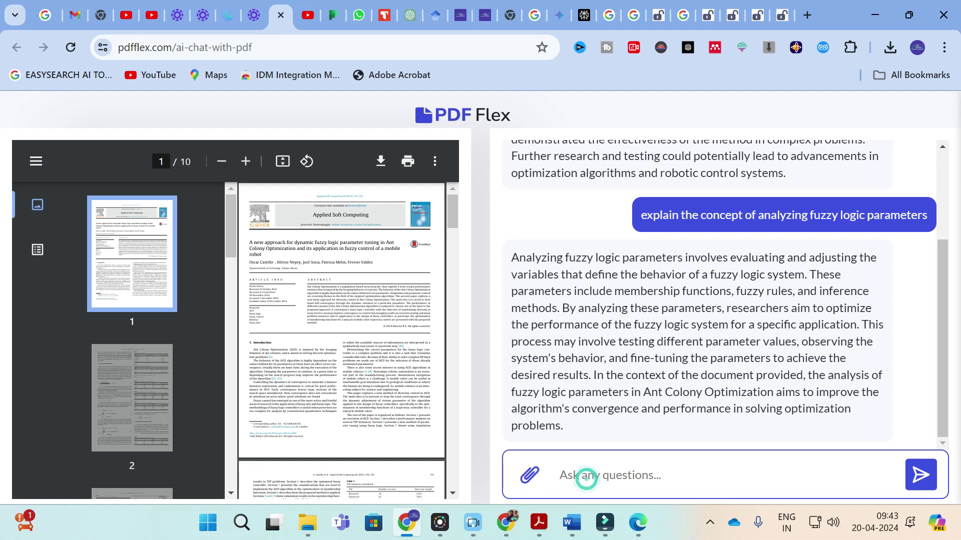
{"action": "type", "text": "from the paper ma"}
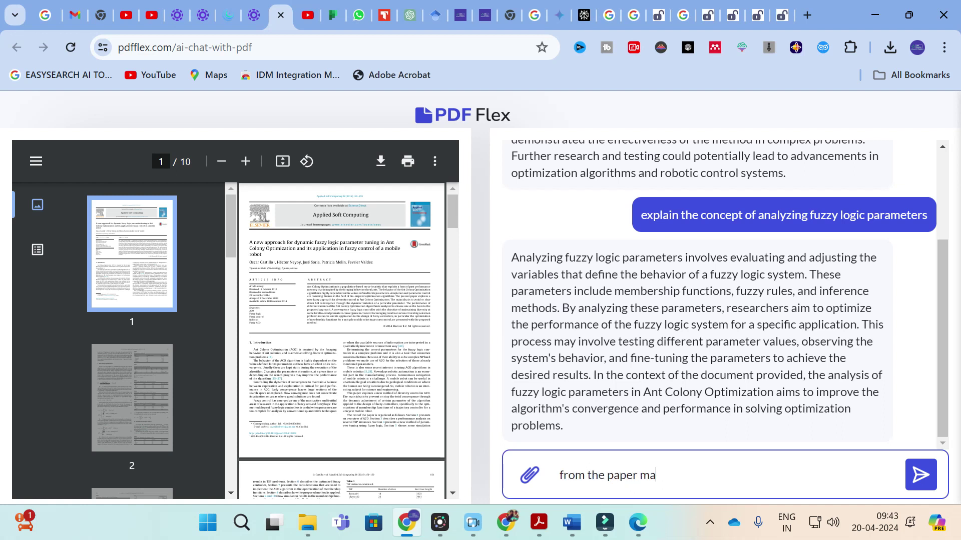
{"action": "type", "text": "ke acript"}
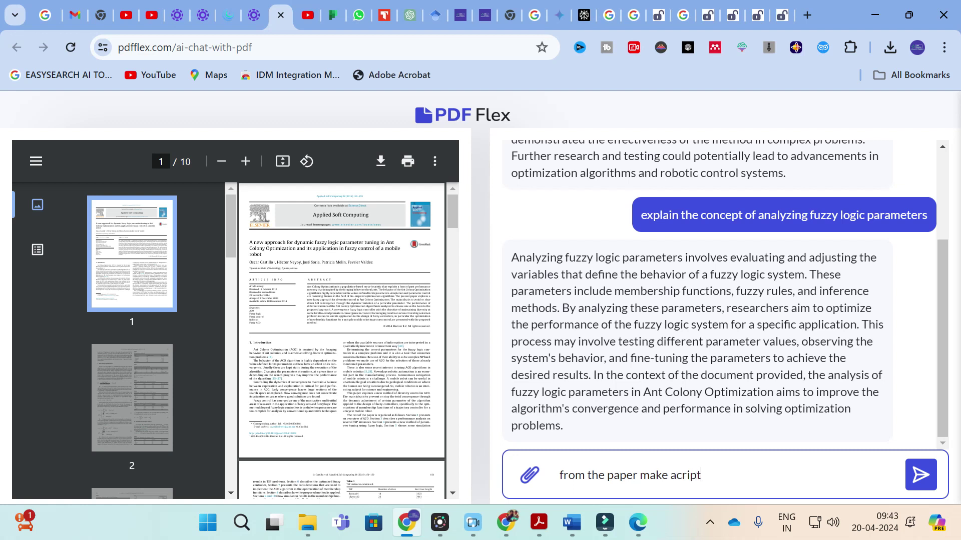
{"action": "key", "text": "BackSpace"}
{"action": "key", "text": "BackSpace"}
{"action": "key", "text": "BackSpace"}
{"action": "key", "text": "BackSpace"}
{"action": "key", "text": "BackSpace"}
{"action": "type", "text": "a precise literature"}
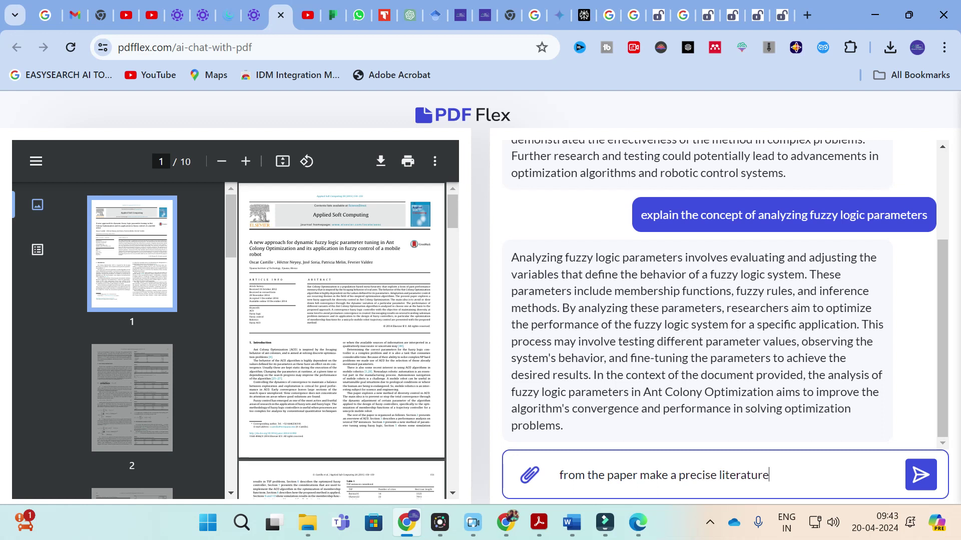
{"action": "type", "text": " review about the paper"}
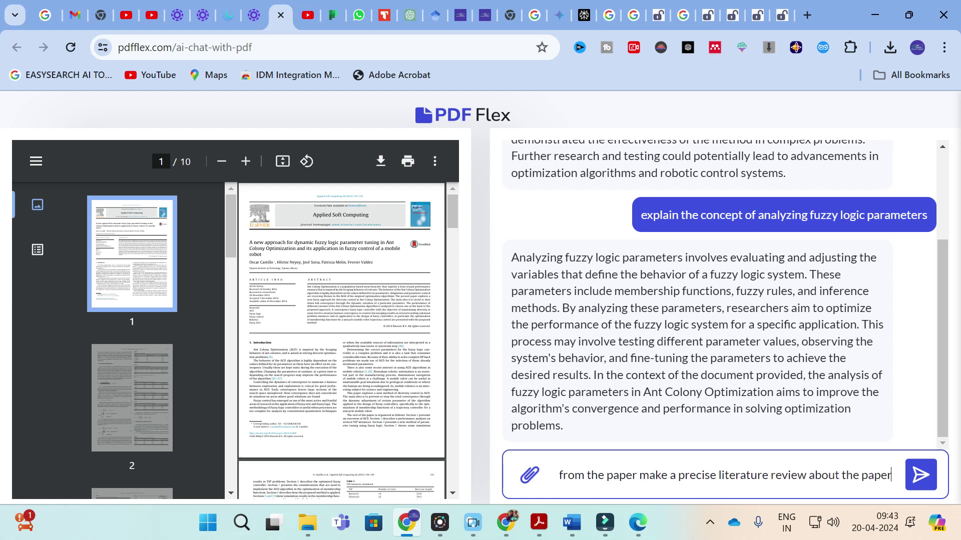
{"action": "key", "text": "Return"}
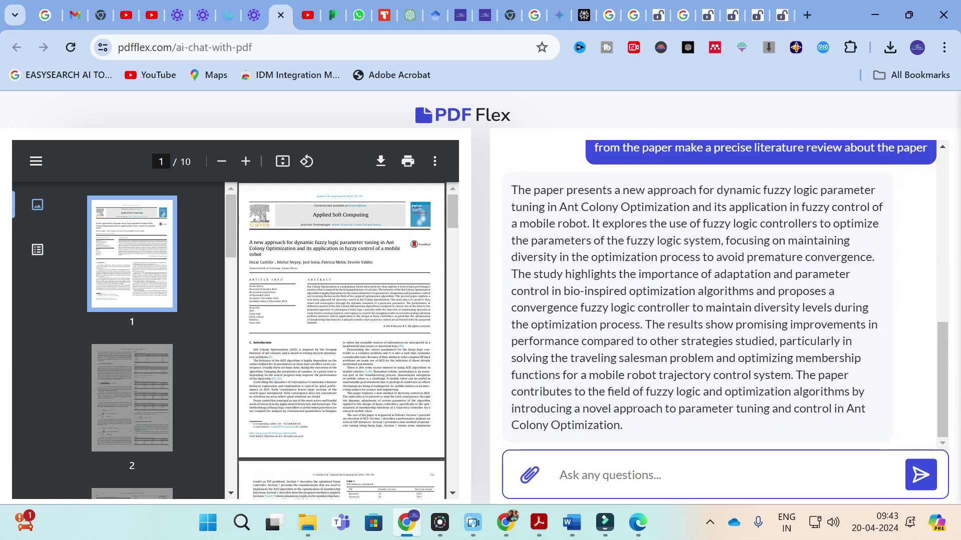
Highlight the whole generated literature review to examine it, and clear the selection
{"action": "left_click", "coordinate": [510, 191]}
{"action": "left_click_drag", "start_coordinate": [510, 190], "coordinate": [623, 426]}
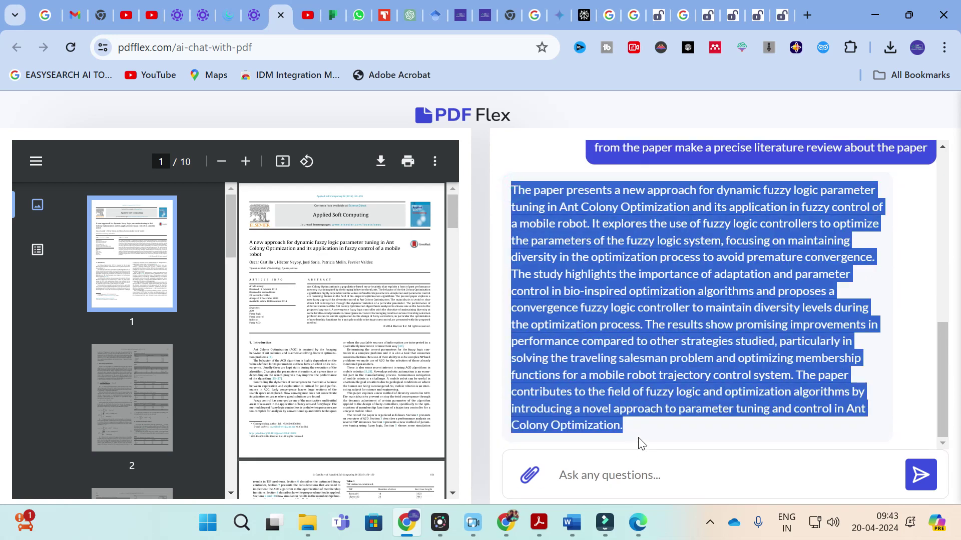
{"action": "scroll", "coordinate": [570, 242], "scroll_direction": "up", "scroll_amount": 2}
{"action": "scroll", "coordinate": [569, 242], "scroll_direction": "down", "scroll_amount": 2}
{"action": "left_click", "coordinate": [683, 190]}
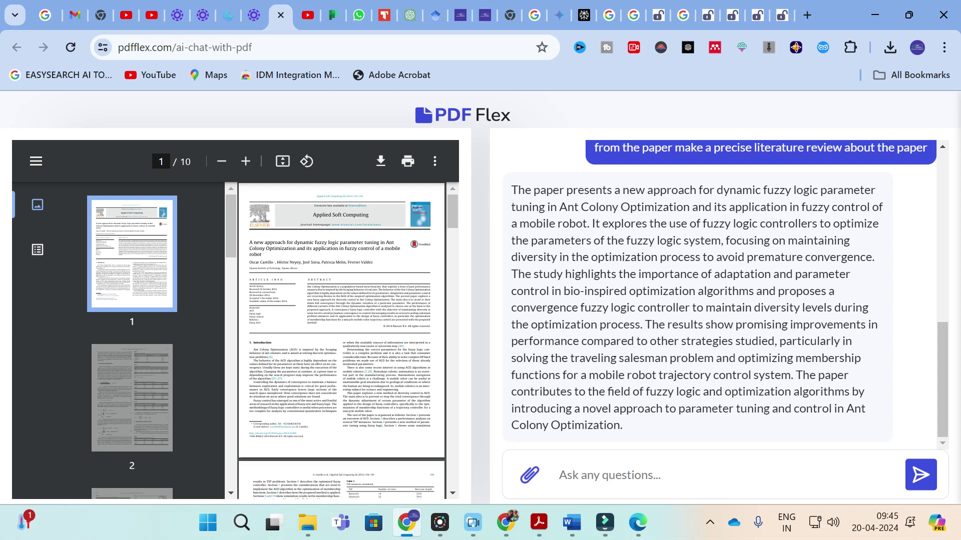
Open the file chooser for attaching another PDF to the chat, and close it without choosing a file
{"action": "left_click", "coordinate": [532, 474]}
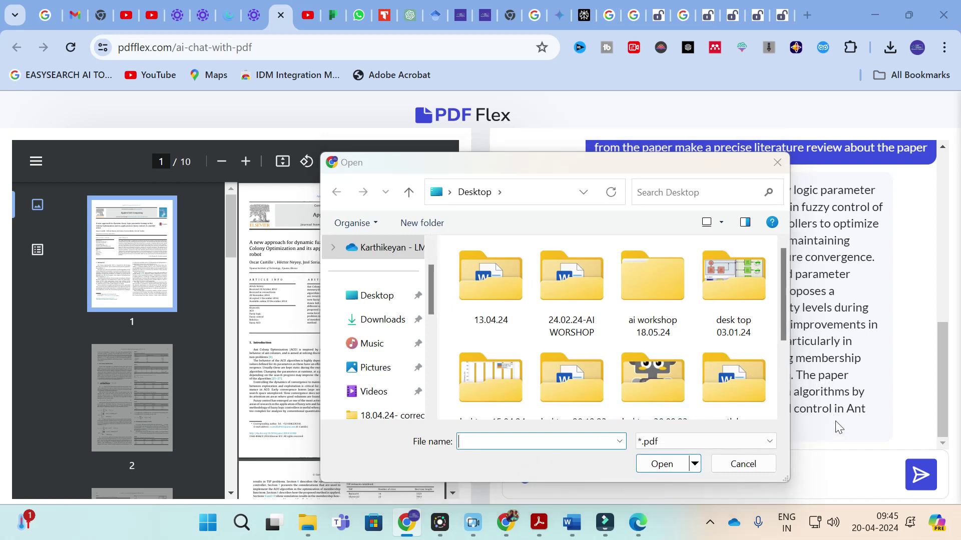
{"action": "left_click", "coordinate": [777, 162]}
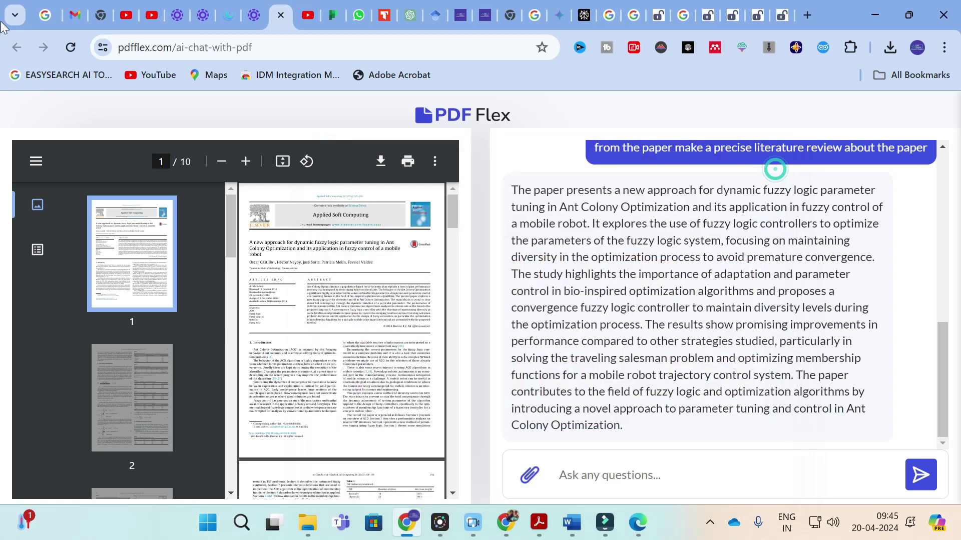
Go to the Free Chat with PDF landing page and look over its feature descriptions
{"action": "left_click", "coordinate": [254, 15]}
{"action": "left_click", "coordinate": [274, 15]}
{"action": "scroll", "coordinate": [354, 240], "scroll_direction": "down", "scroll_amount": 10}
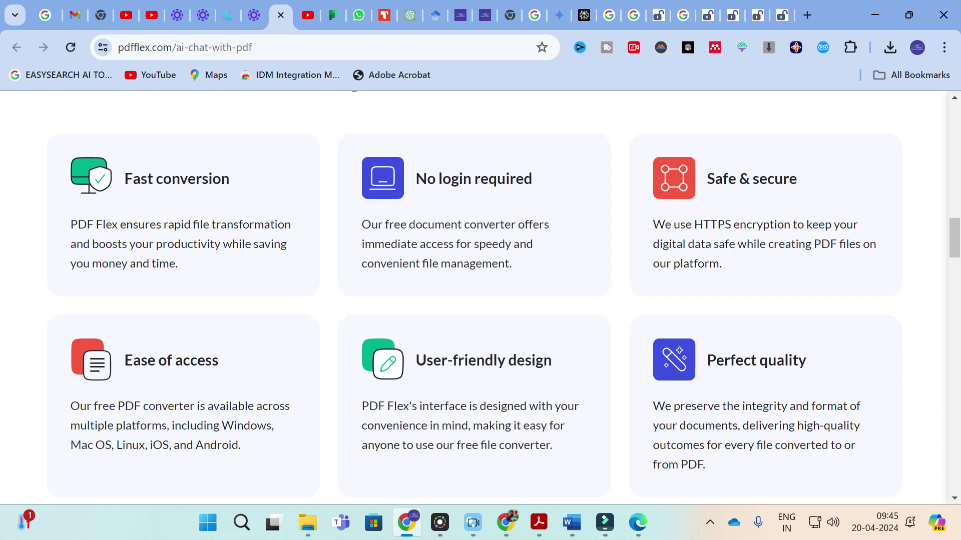
{"action": "scroll", "coordinate": [784, 416], "scroll_direction": "up", "scroll_amount": 10}
{"action": "scroll", "coordinate": [781, 414], "scroll_direction": "up", "scroll_amount": 4}
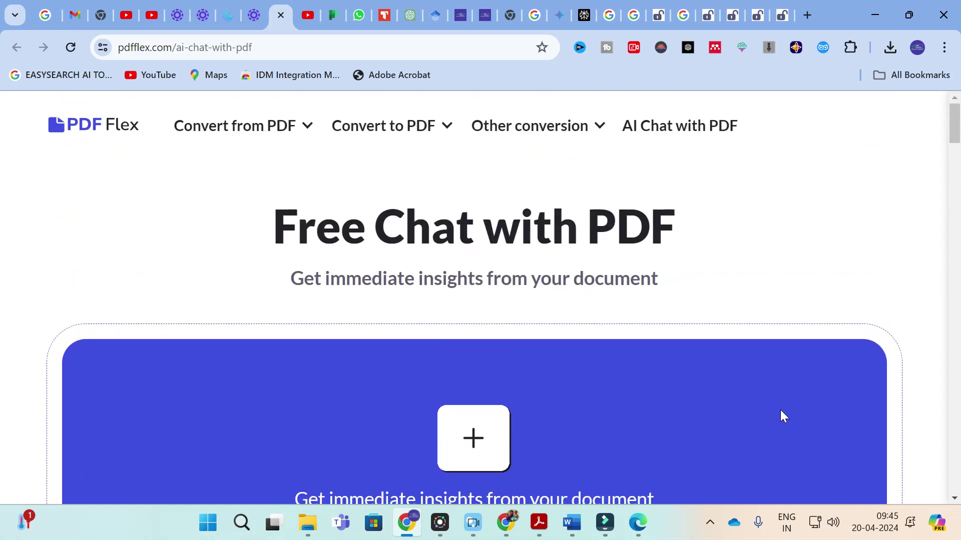
Look through the available conversion types: other conversions, conversions to PDF and conversions from PDF
{"action": "mouse_move", "coordinate": [540, 133]}
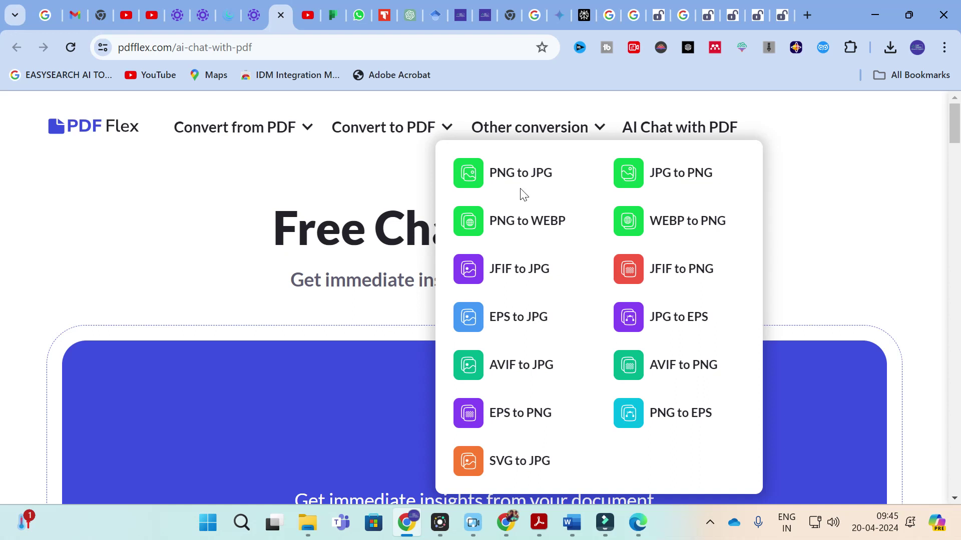
{"action": "mouse_move", "coordinate": [413, 131]}
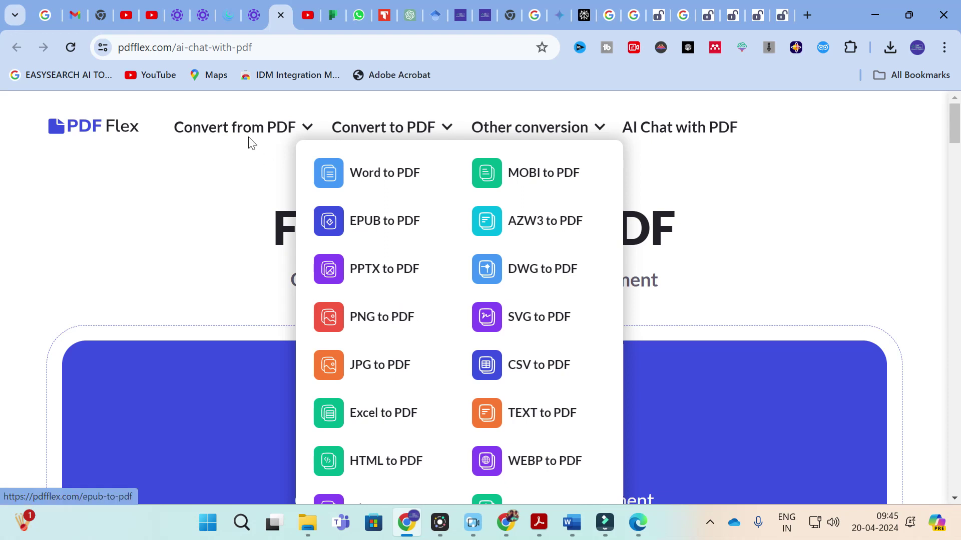
{"action": "mouse_move", "coordinate": [231, 134]}
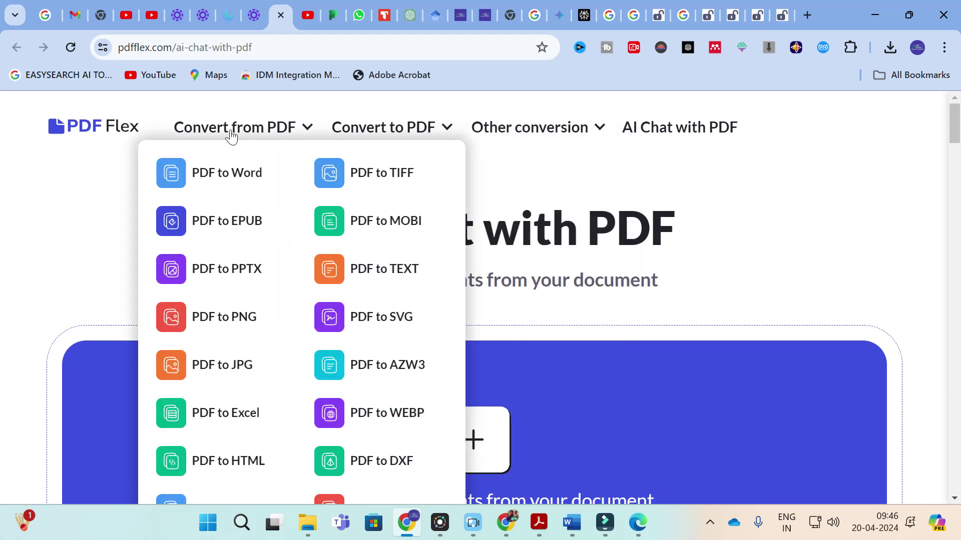